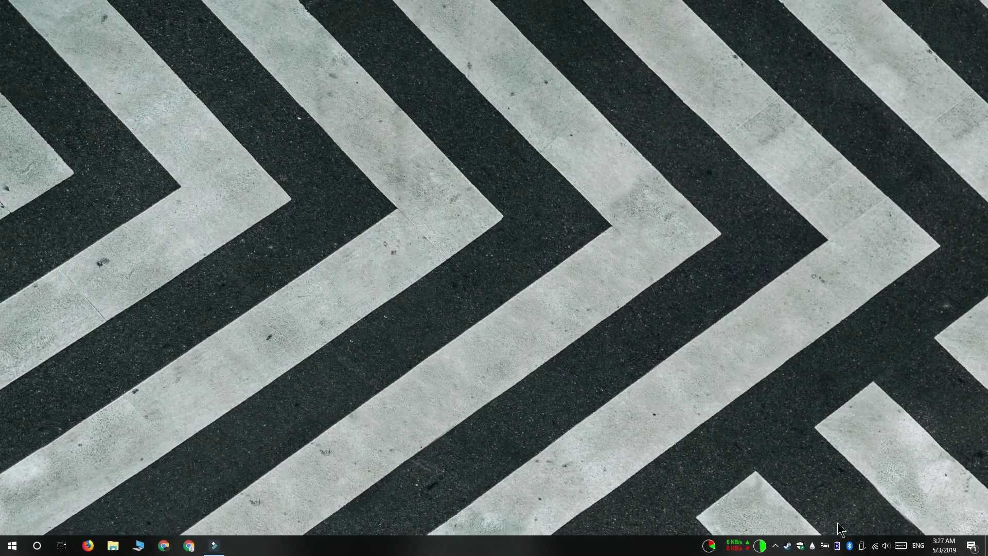
Step: Try ejecting the Expansion drive from the tray and dismiss the device-in-use error
{"action": "left_click", "coordinate": [861, 546]}
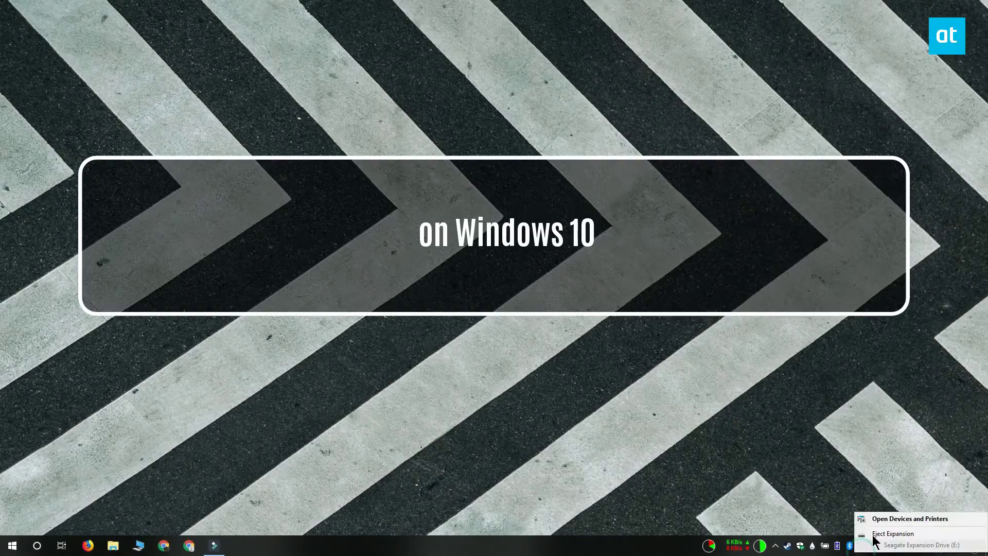
{"action": "left_click", "coordinate": [920, 532]}
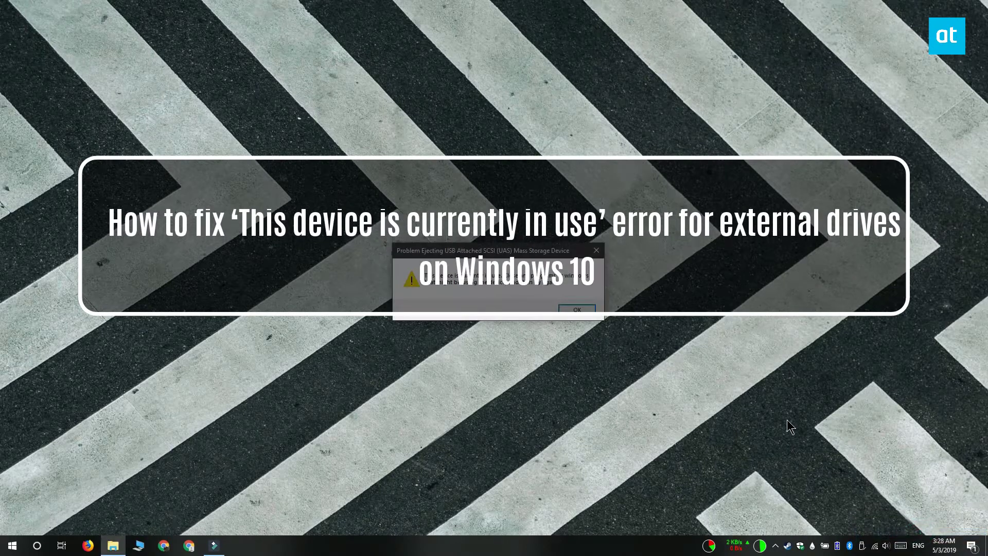
{"action": "left_click", "coordinate": [577, 310]}
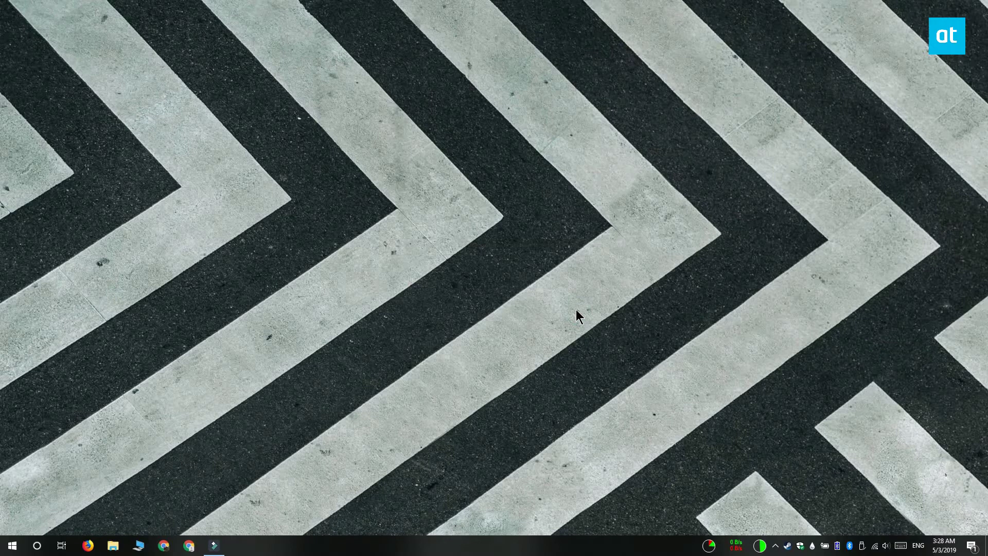
Step: After a second failed eject, launch Disk Management with a 'disk mana' search
{"action": "left_click", "coordinate": [861, 546]}
{"action": "left_click", "coordinate": [889, 530]}
{"action": "left_click", "coordinate": [563, 315]}
{"action": "key", "text": "super"}
{"action": "type", "text": "disk"}
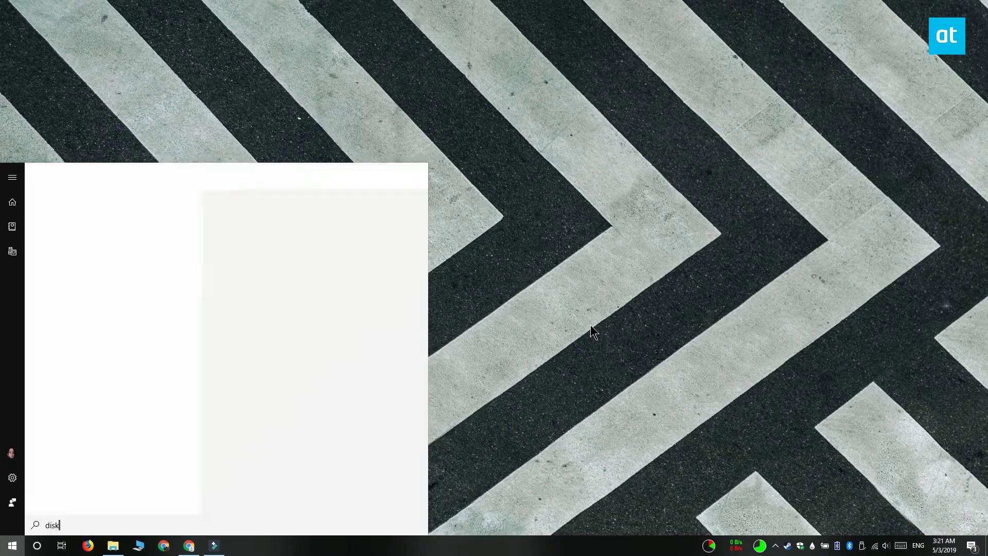
{"action": "type", "text": " mana"}
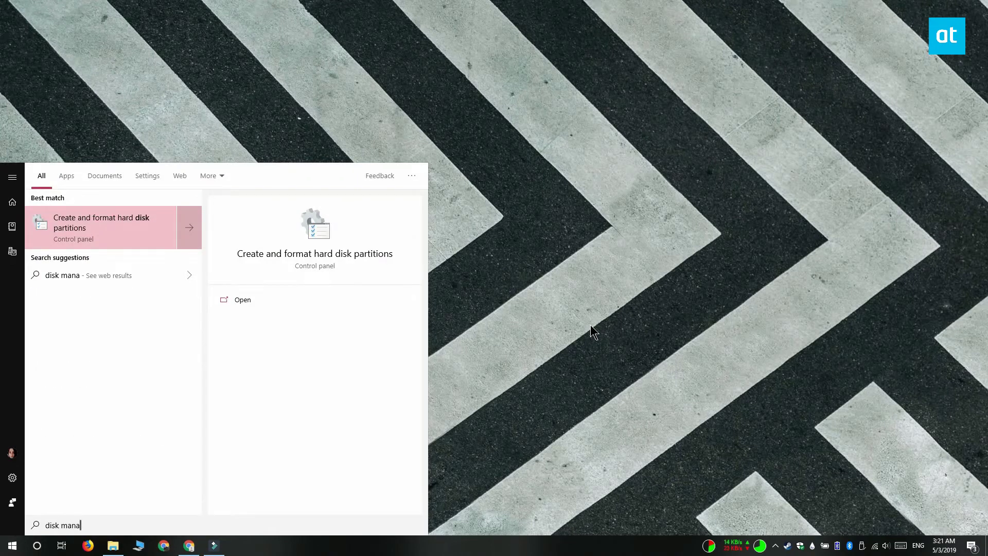
{"action": "key", "text": "Return"}
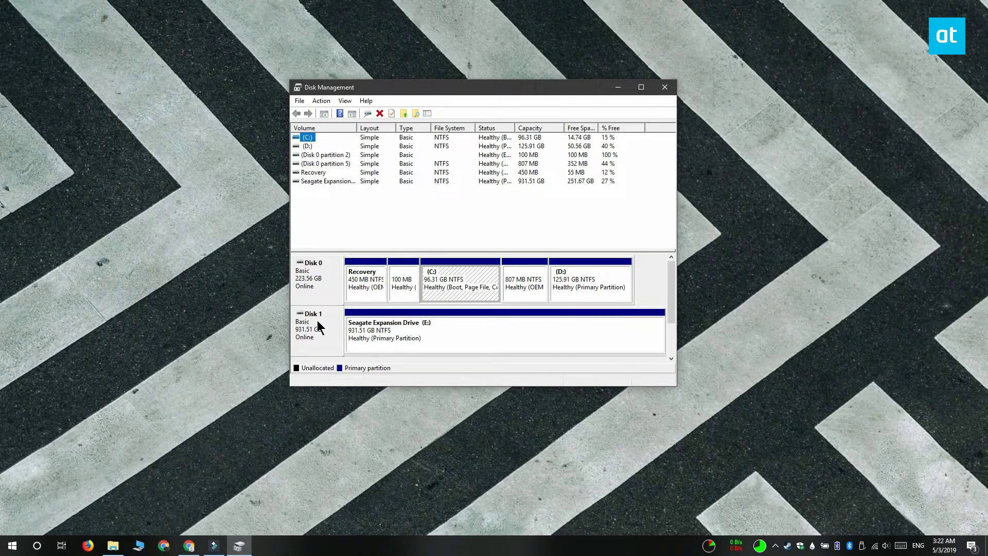
Step: Open Disk 1's Seagate Expansion properties, centre the dialog, and minimize Disk Management
{"action": "right_click", "coordinate": [333, 320]}
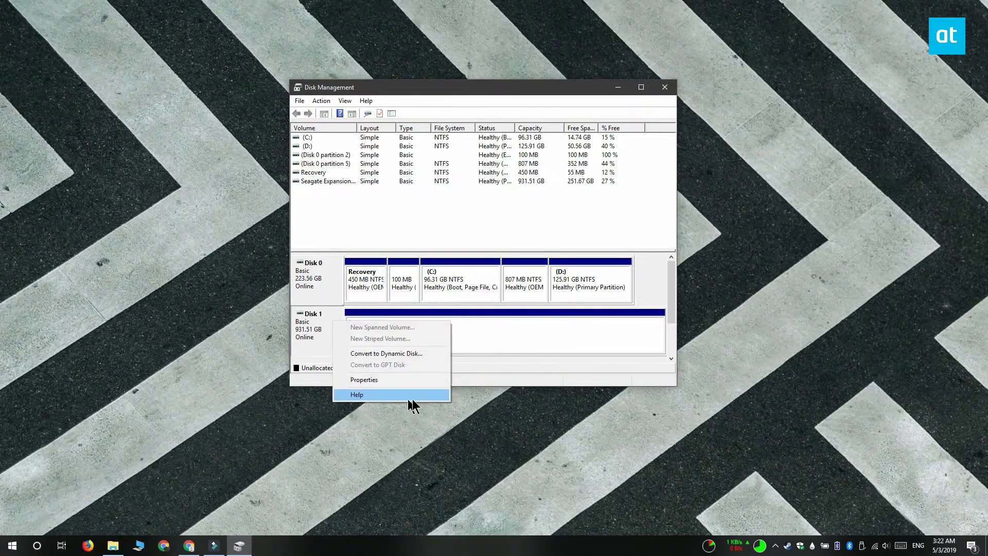
{"action": "left_click", "coordinate": [439, 380]}
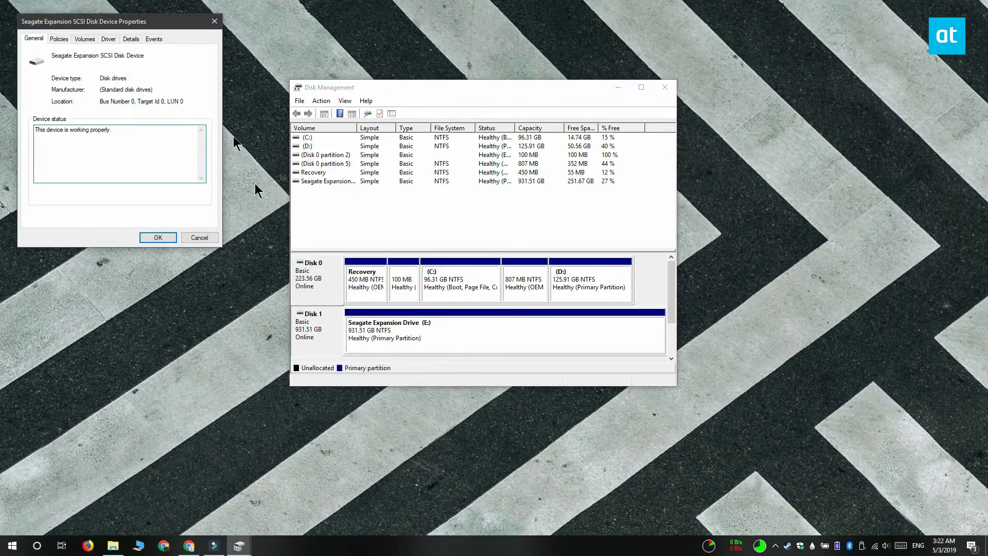
{"action": "left_click_drag", "start_coordinate": [150, 21], "coordinate": [524, 214]}
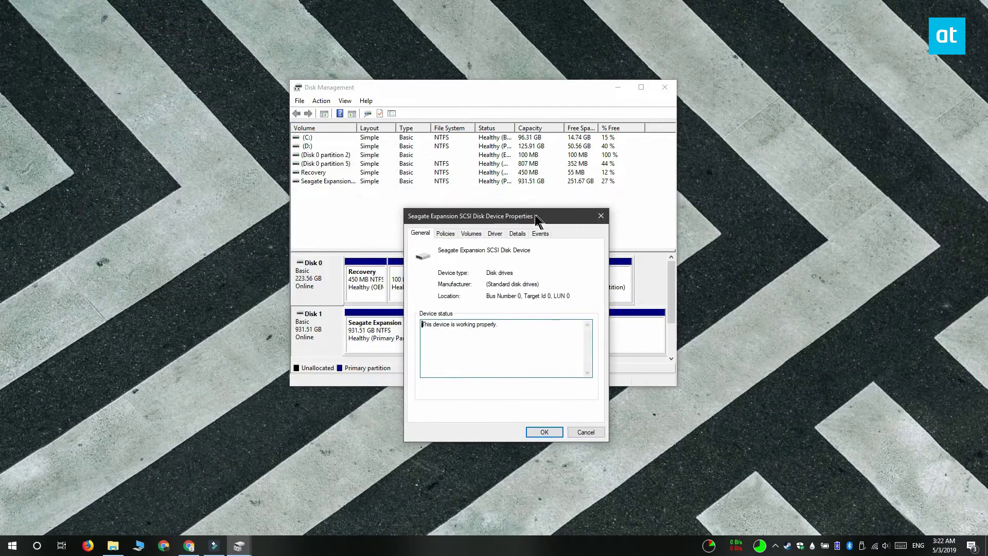
{"action": "left_click", "coordinate": [617, 87]}
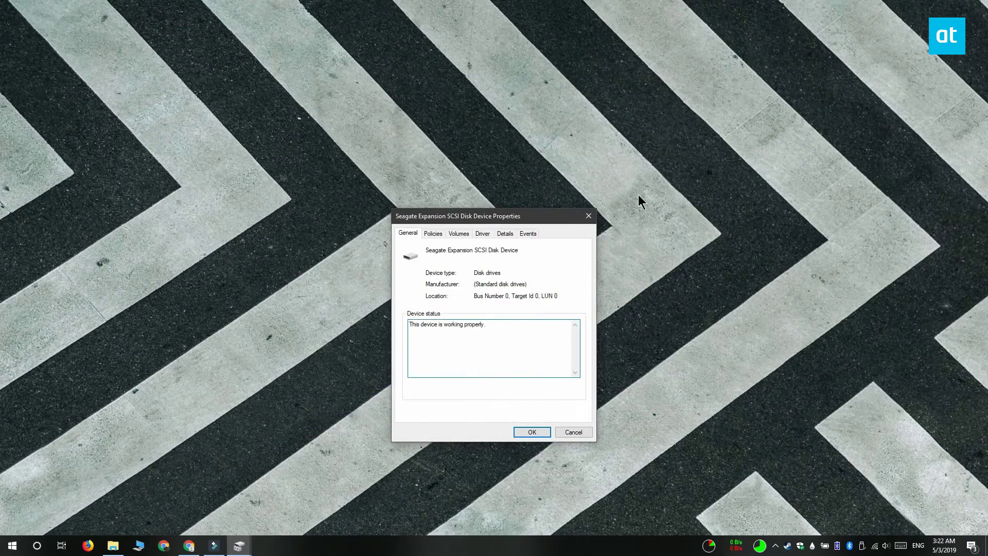
Step: Apply the Better performance removal policy, accept the restart, and relaunch Disk Management
{"action": "left_click", "coordinate": [433, 234]}
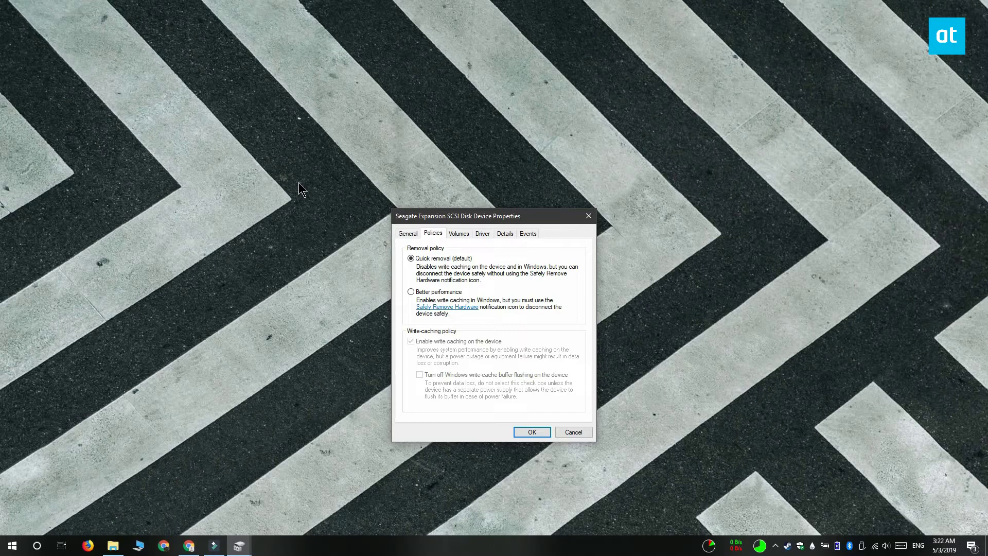
{"action": "left_click", "coordinate": [411, 292]}
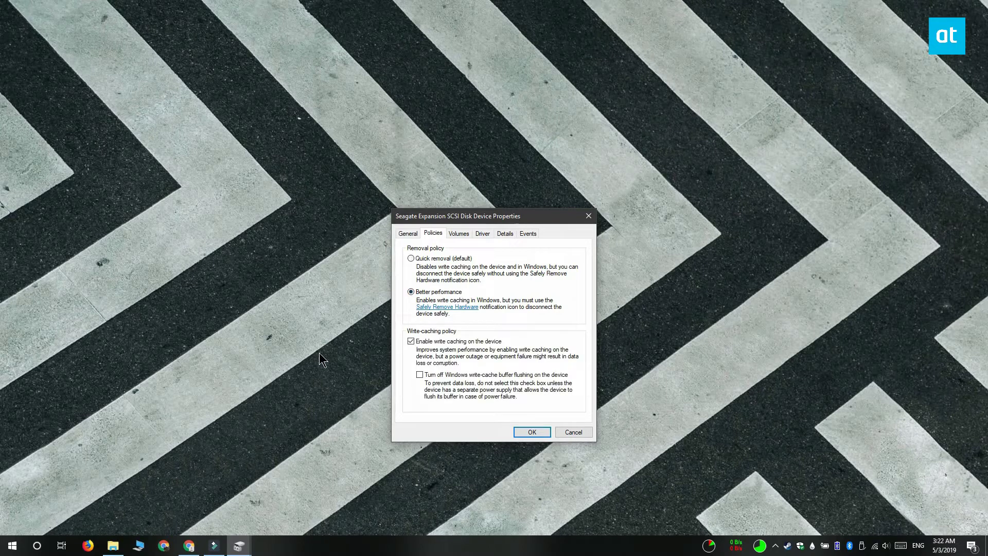
{"action": "left_click", "coordinate": [531, 433]}
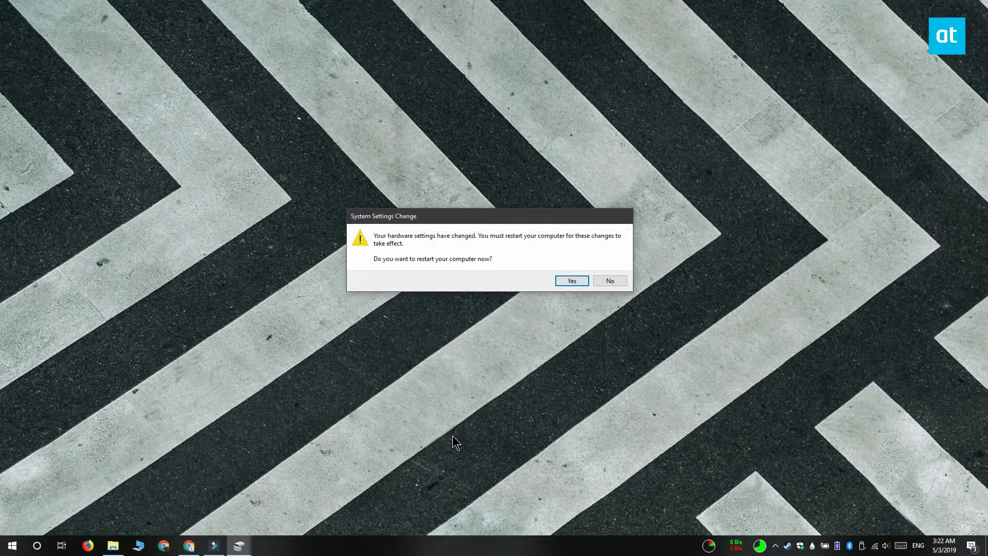
{"action": "left_click", "coordinate": [575, 282]}
{"action": "type", "text": "disk"}
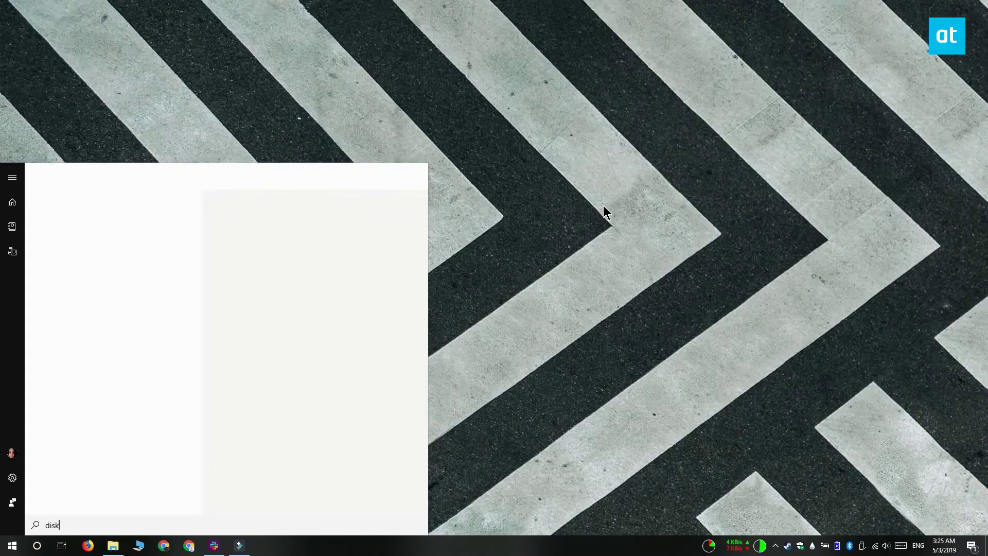
{"action": "type", "text": "man"}
{"action": "key", "text": "Return"}
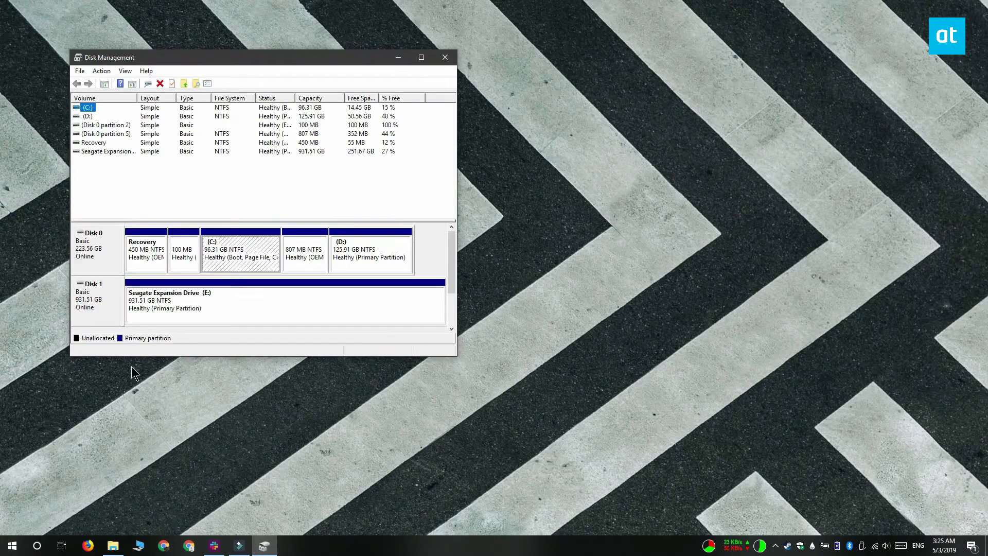
Step: Reopen Disk 1 properties, apply Quick removal on Policies, and dismiss the restart prompt
{"action": "right_click", "coordinate": [117, 309]}
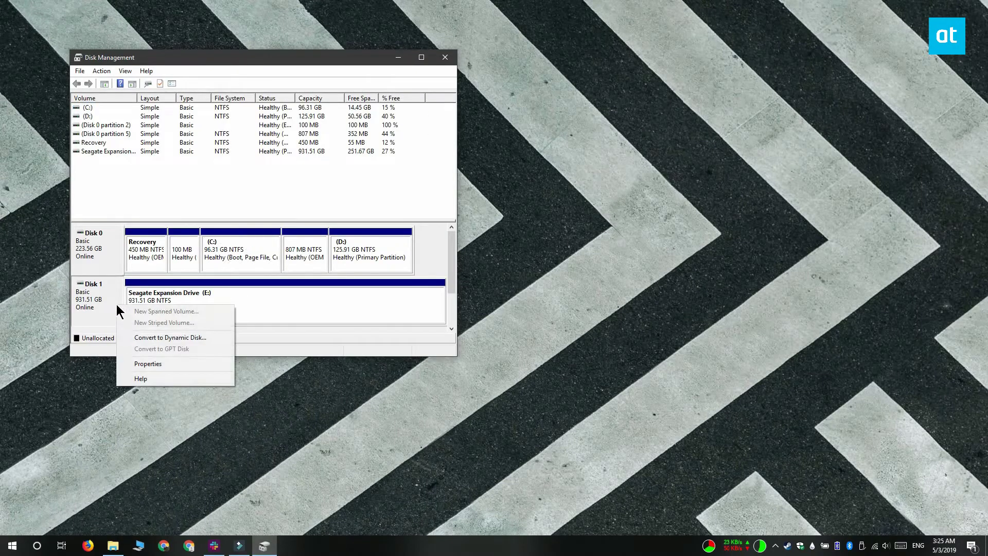
{"action": "left_click", "coordinate": [189, 362]}
{"action": "left_click_drag", "start_coordinate": [237, 103], "coordinate": [536, 178]}
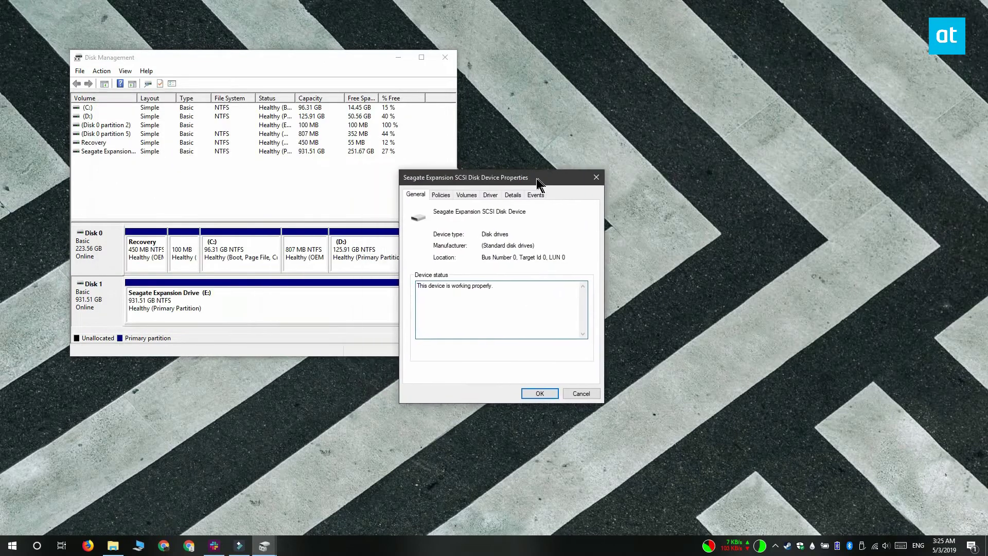
{"action": "left_click", "coordinate": [439, 195]}
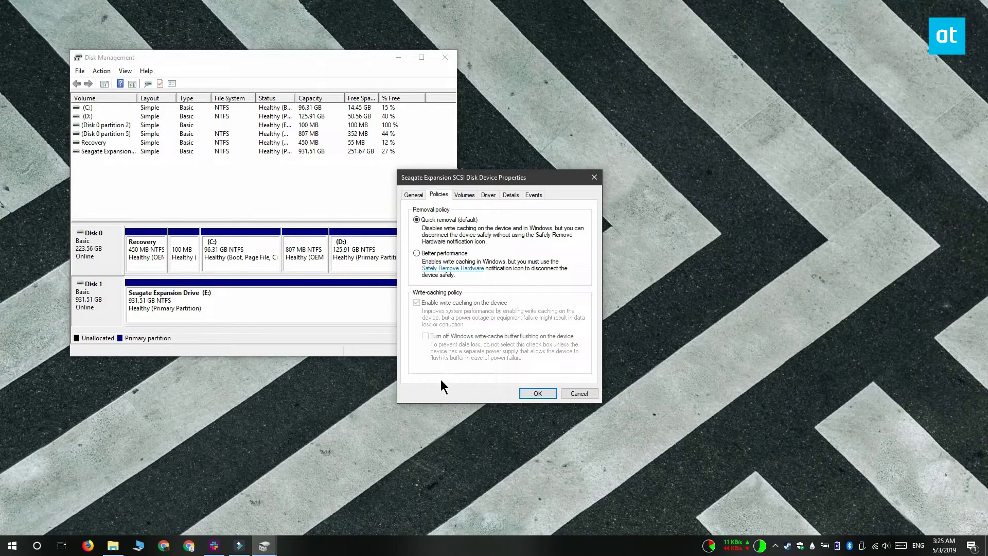
{"action": "left_click", "coordinate": [538, 393]}
{"action": "left_click", "coordinate": [571, 281]}
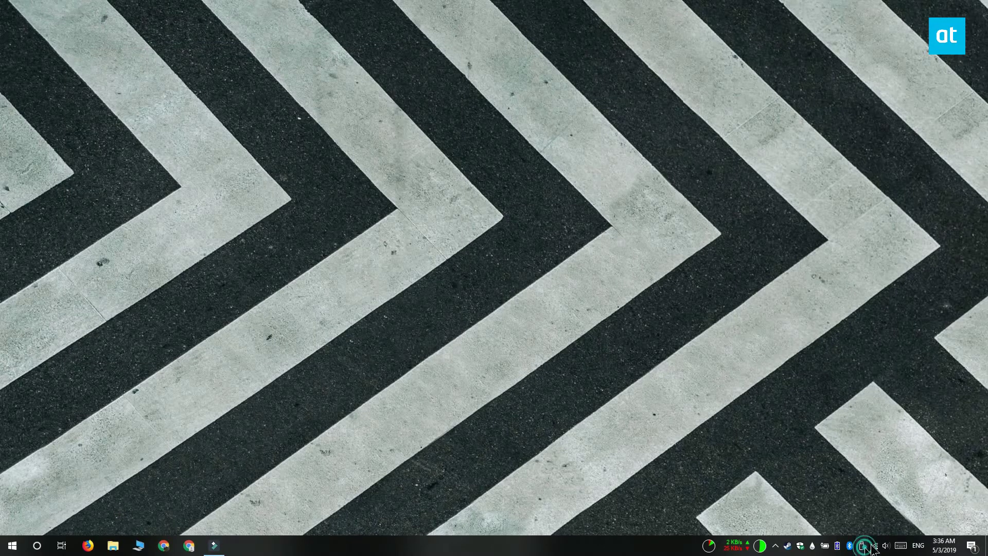
Step: Eject the Expansion drive from the Safely Remove Hardware tray icon
{"action": "left_click", "coordinate": [862, 545]}
{"action": "left_click", "coordinate": [887, 528]}
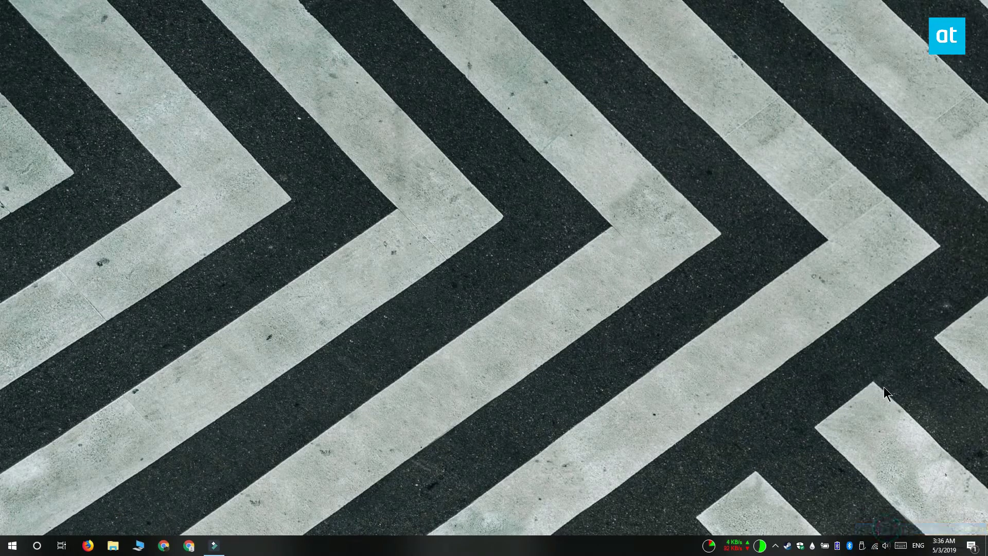